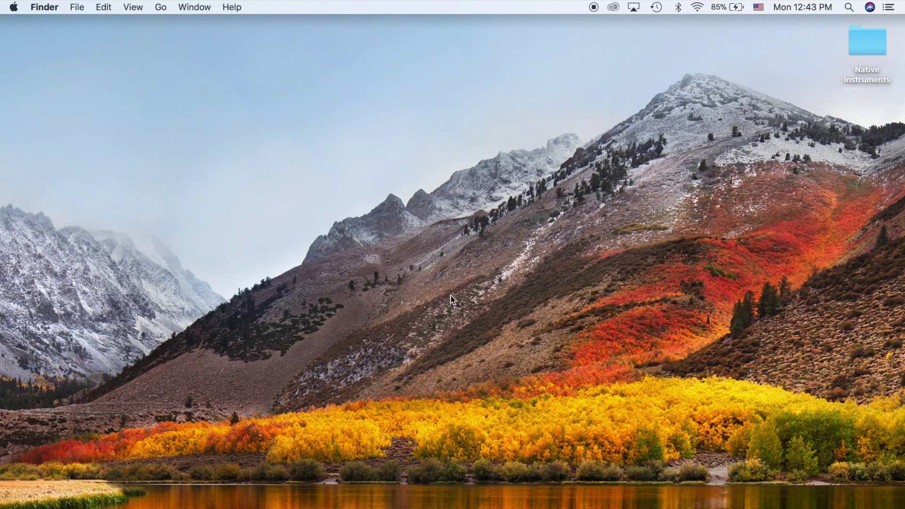
Step: Create a new Logic Pro X project from the Empty Project template
click(432, 500)
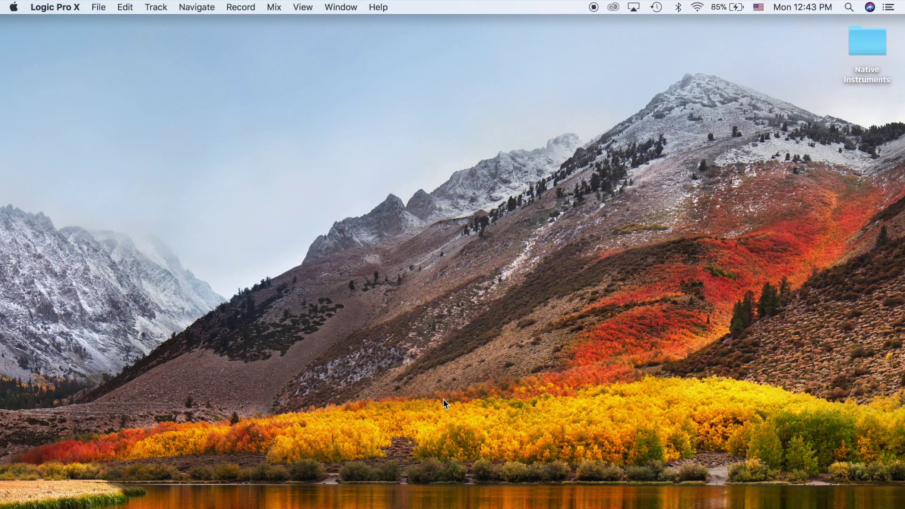
click(99, 5)
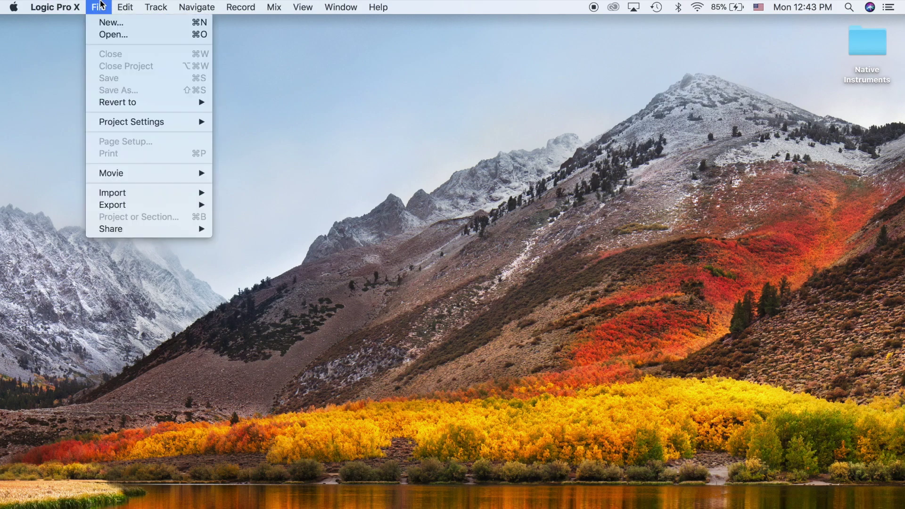
click(104, 24)
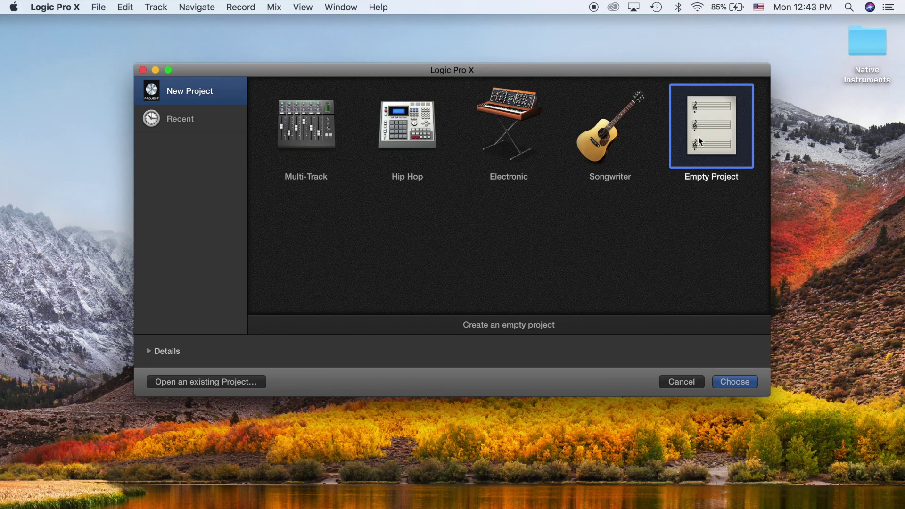
click(739, 386)
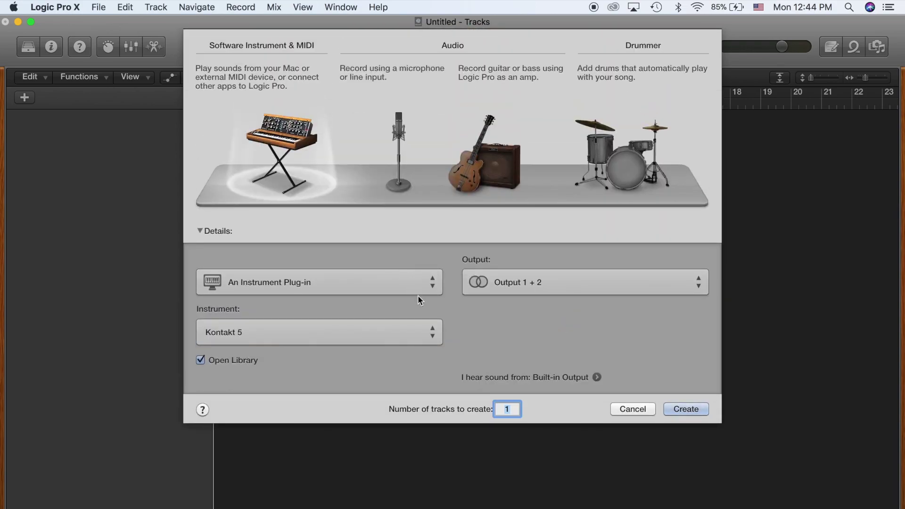
Step: Set the new track's sound source to An Instrument Plug-in with Output 1 + 2
click(391, 278)
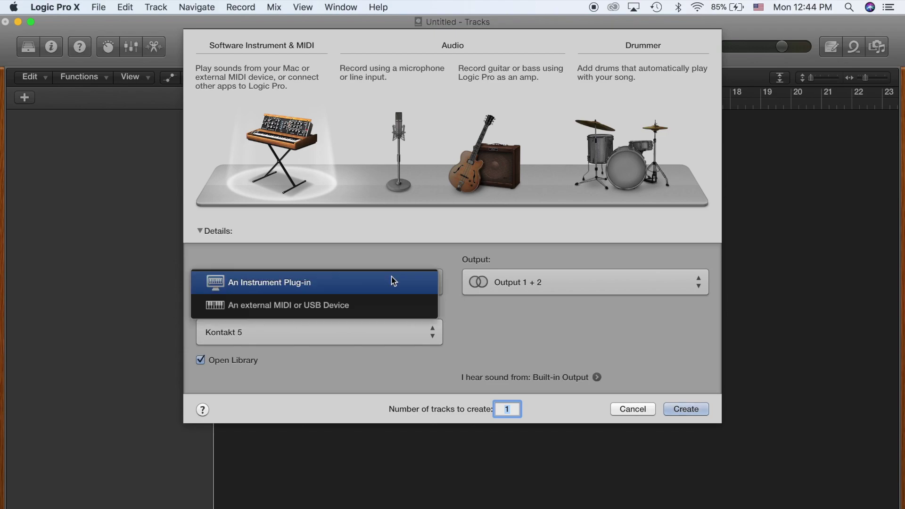
click(358, 289)
click(527, 287)
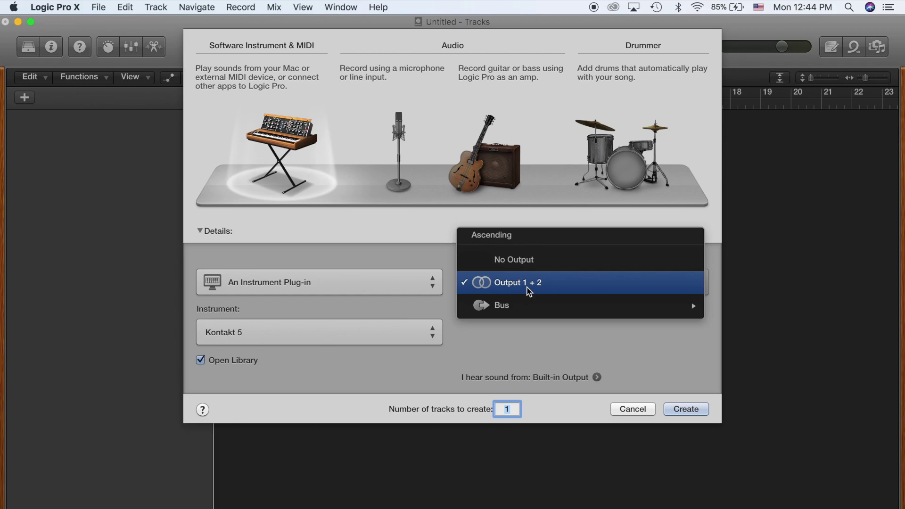
click(529, 291)
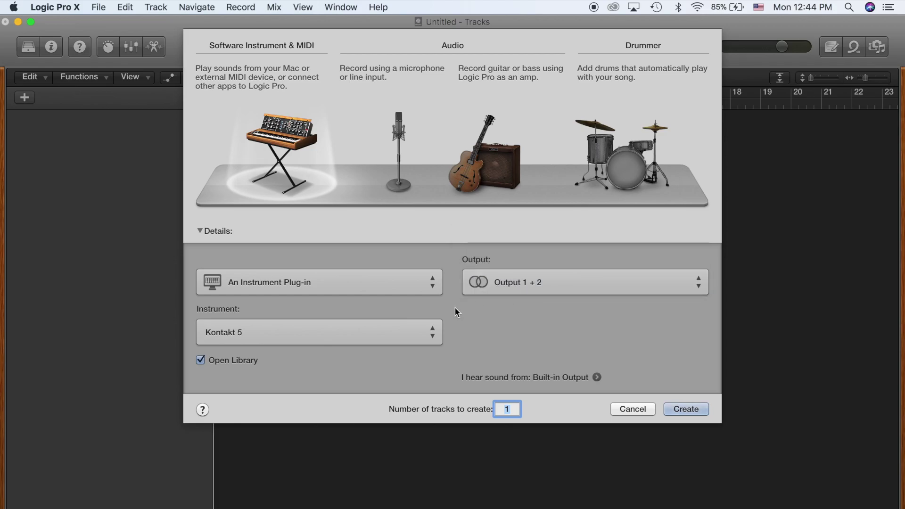
Step: Choose AU Instruments > Native Instruments > Kontakt 5 > Stereo and create the track
click(318, 323)
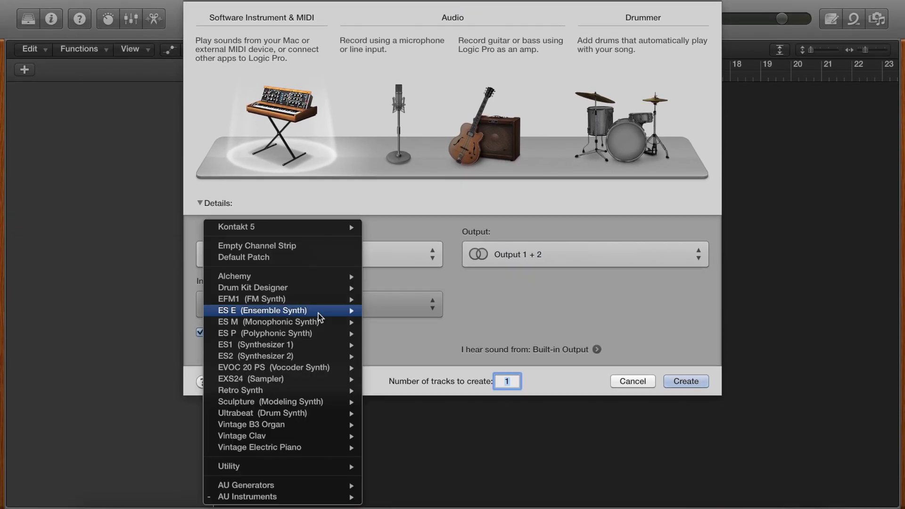
mouse_move(330, 496)
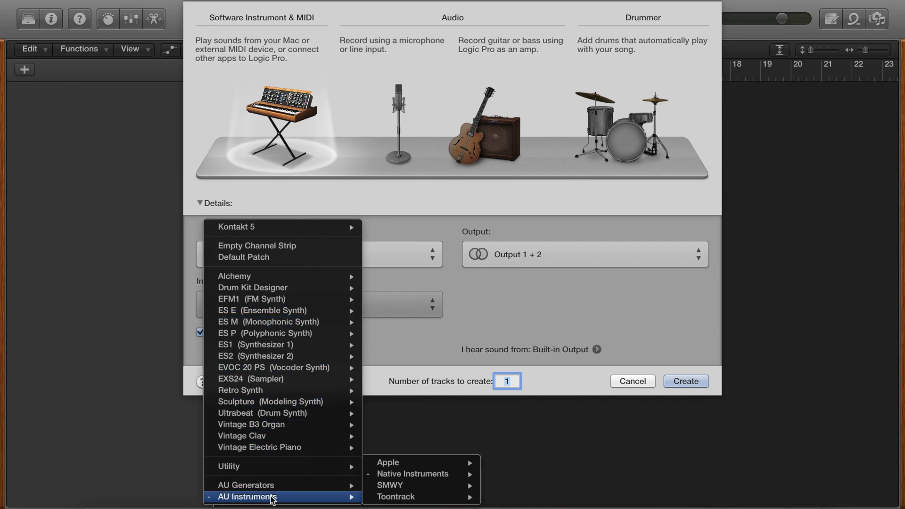
mouse_move(400, 484)
mouse_move(471, 476)
mouse_move(516, 479)
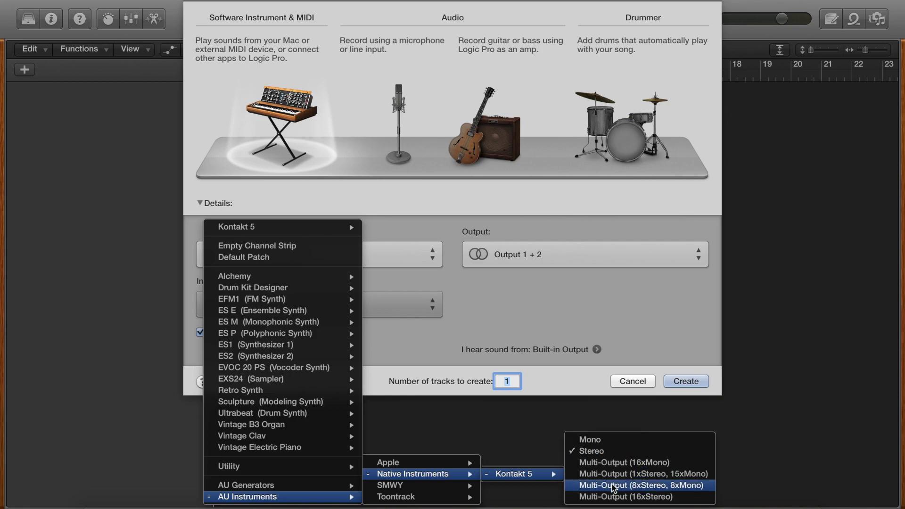
click(613, 450)
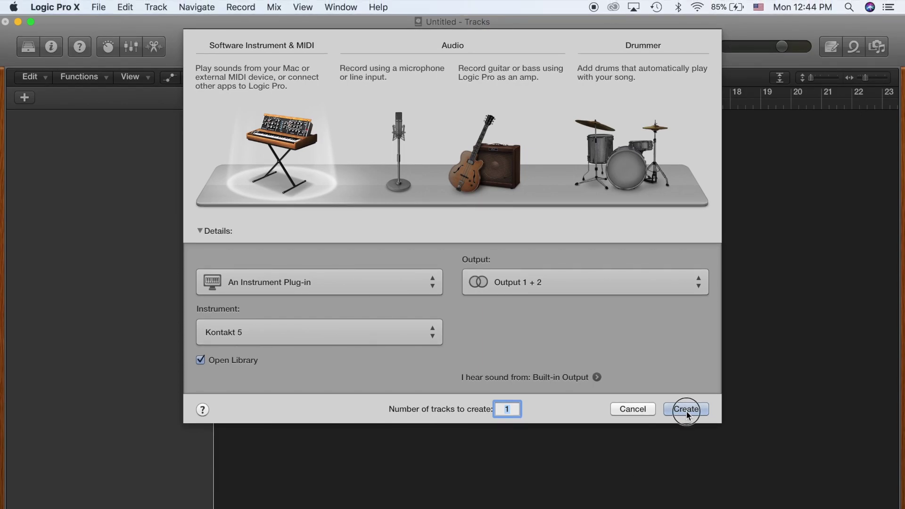
click(686, 409)
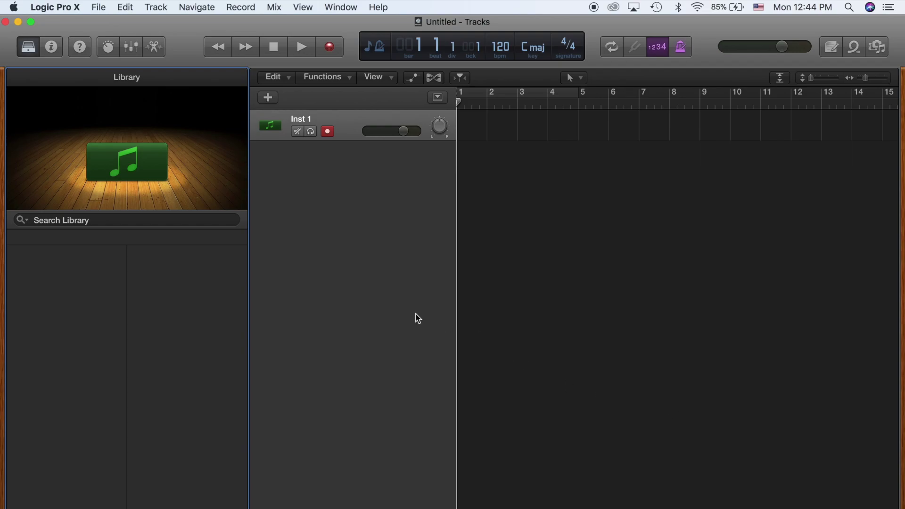
Step: Open Inst 1's Kontakt 5 plug-in window from the mixer and expand The Grandeur library
click(132, 47)
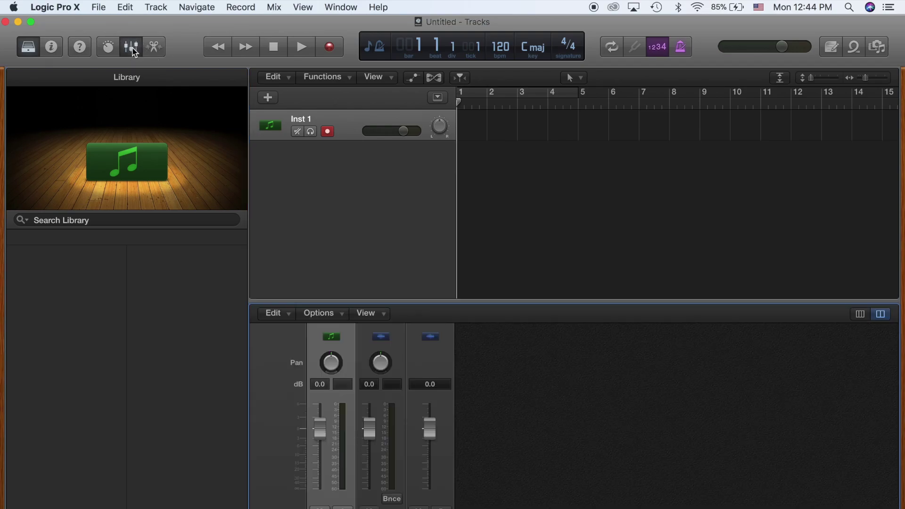
scroll(474, 393, up, 5)
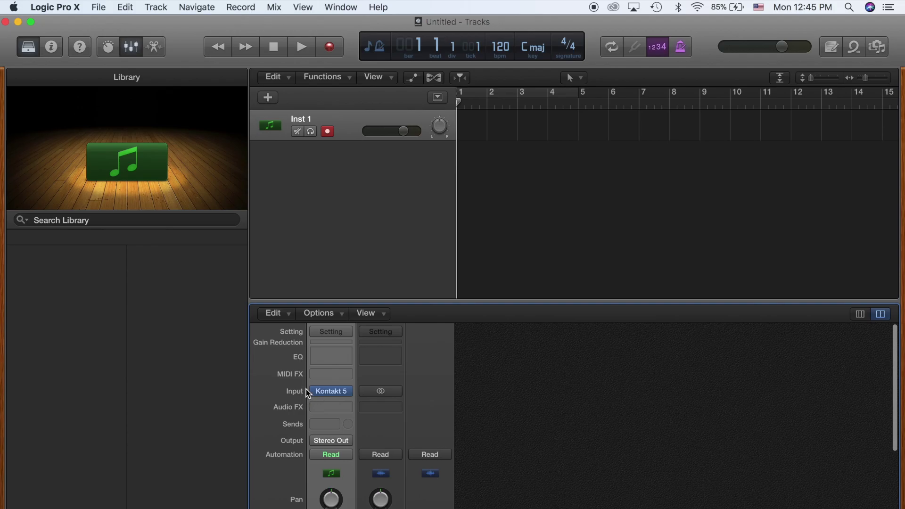
click(332, 392)
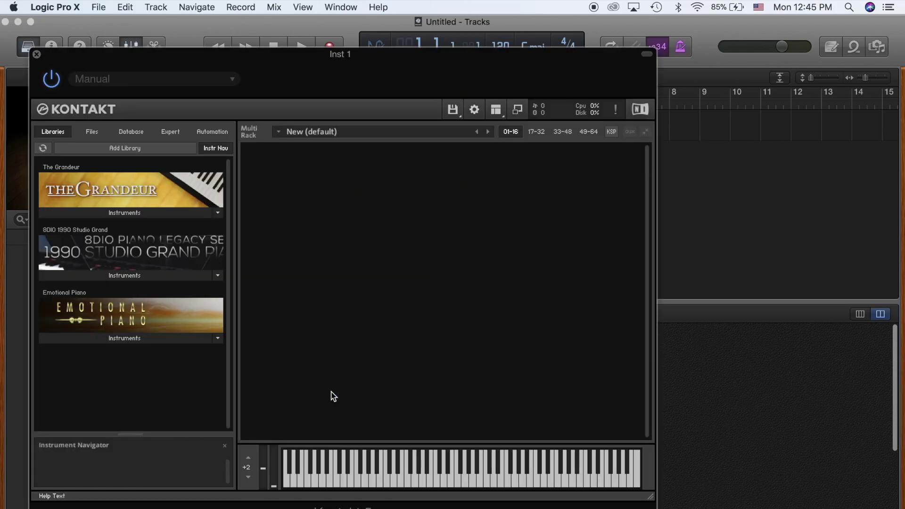
drag(304, 61, 438, 44)
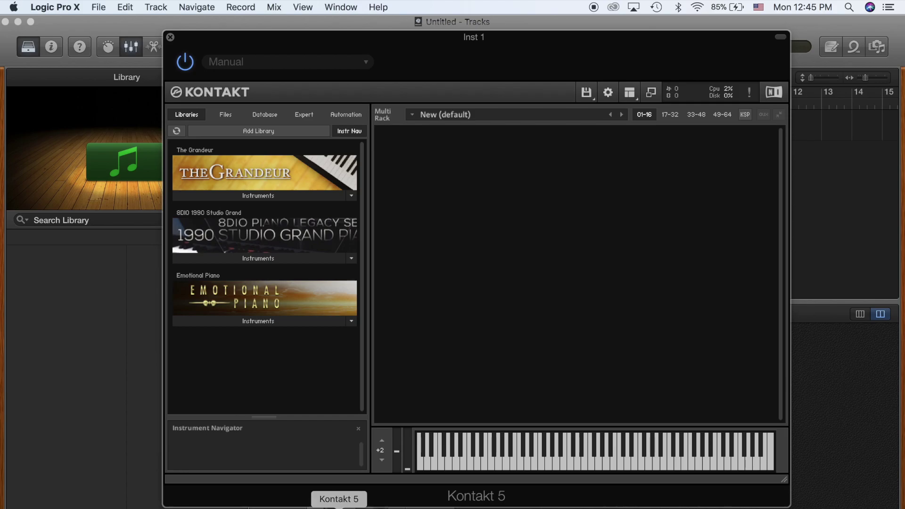
click(303, 196)
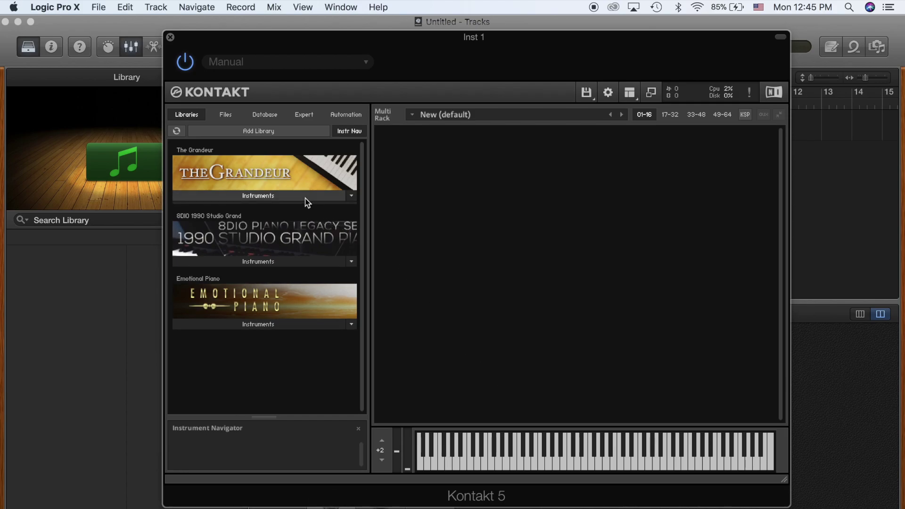
Step: Load The Grandeur piano into Kontakt 5, then close the Kontakt window
double_click(274, 211)
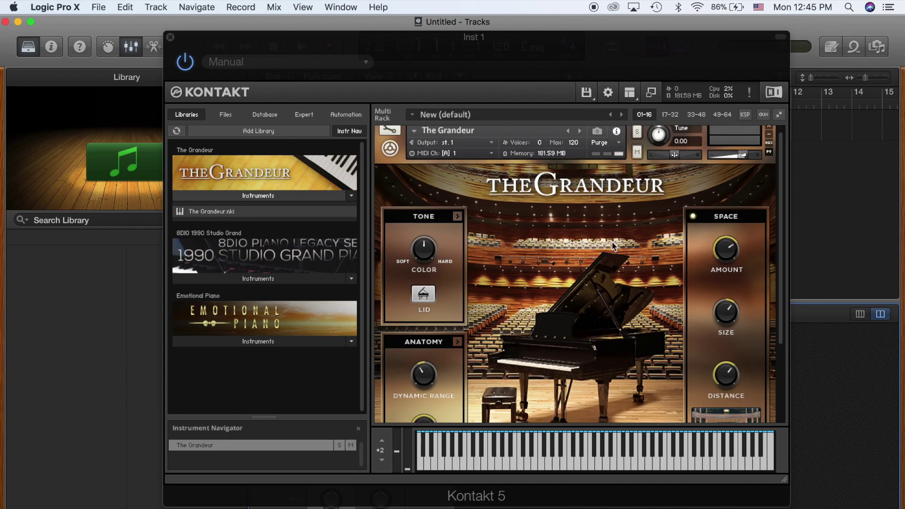
scroll(612, 245, down, 3)
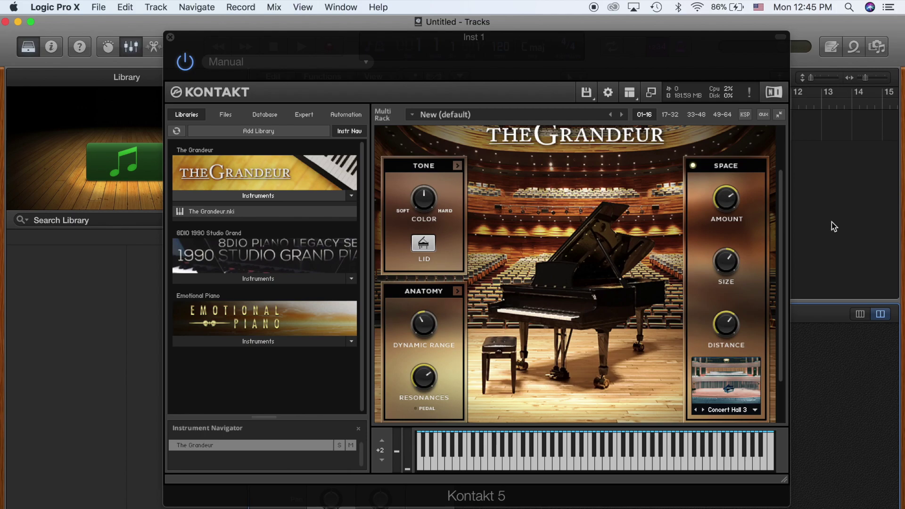
click(836, 227)
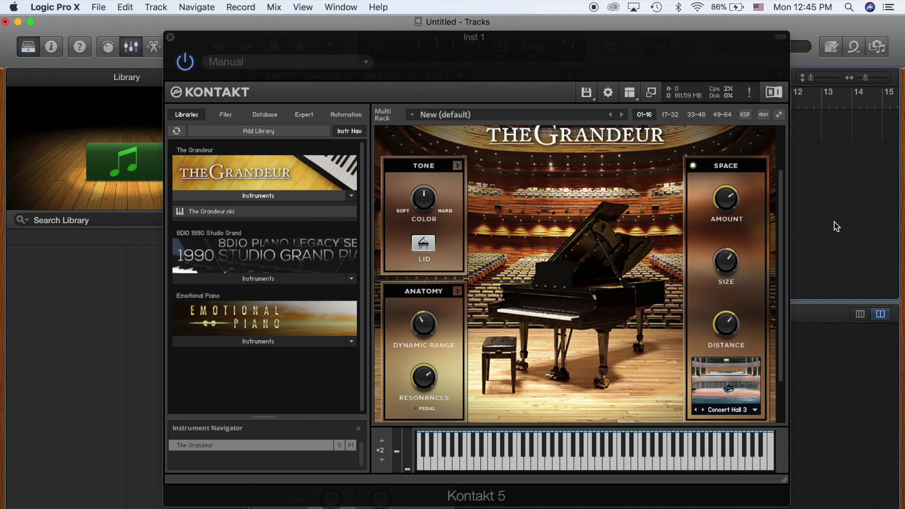
click(171, 37)
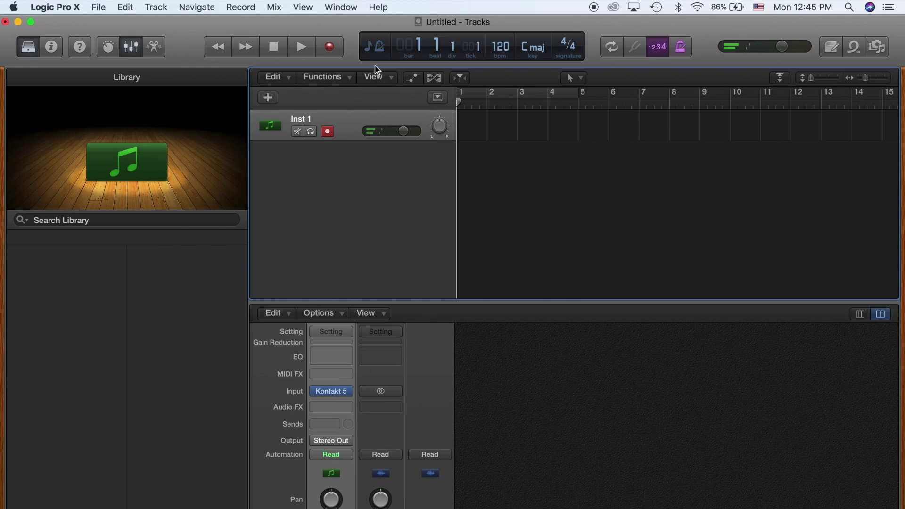
Step: Record a take, delete it, then re-record a MIDI region from bar 1 to bar 8
click(332, 53)
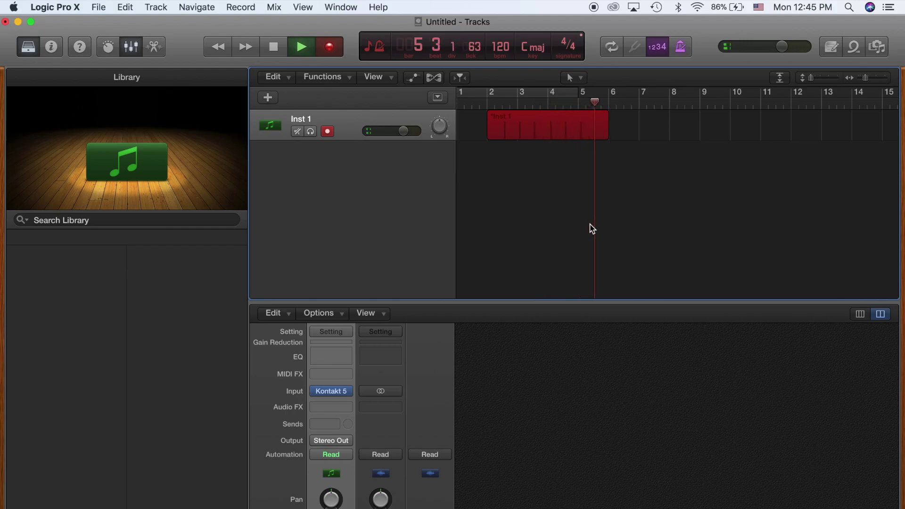
key(space)
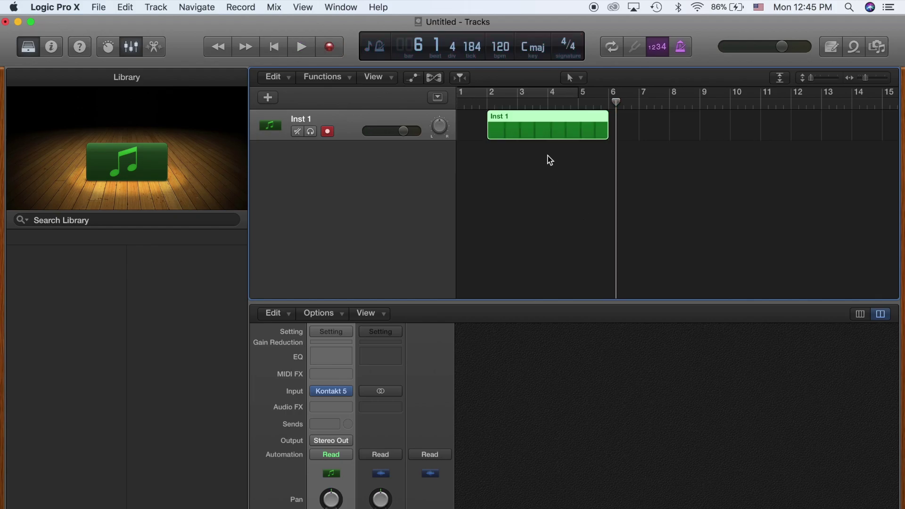
key(Delete)
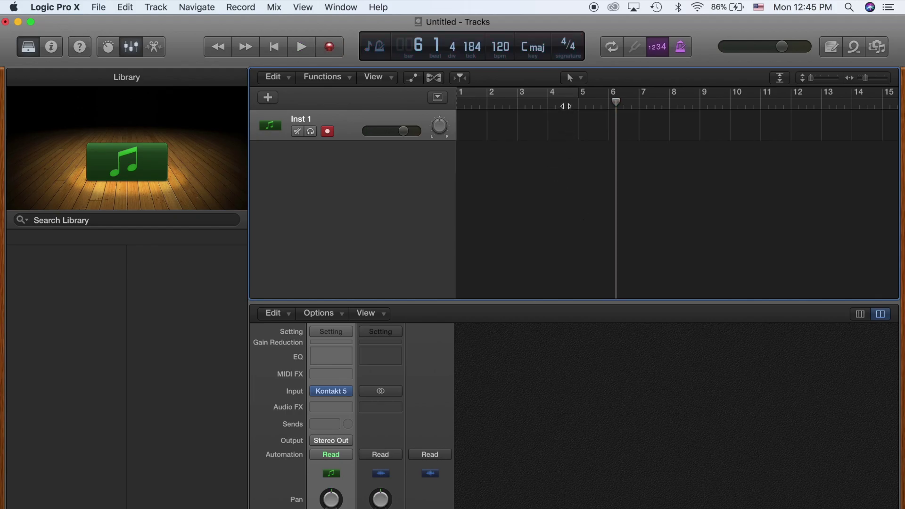
drag(566, 108, 462, 108)
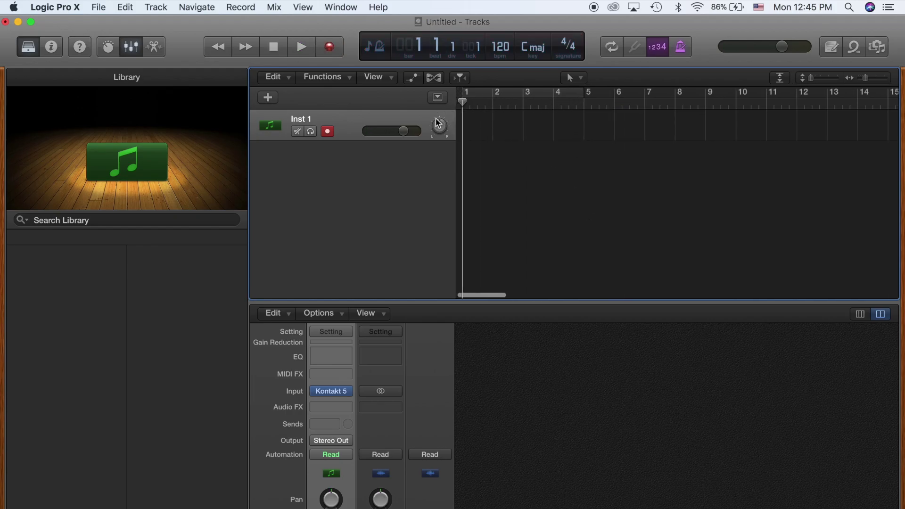
click(329, 47)
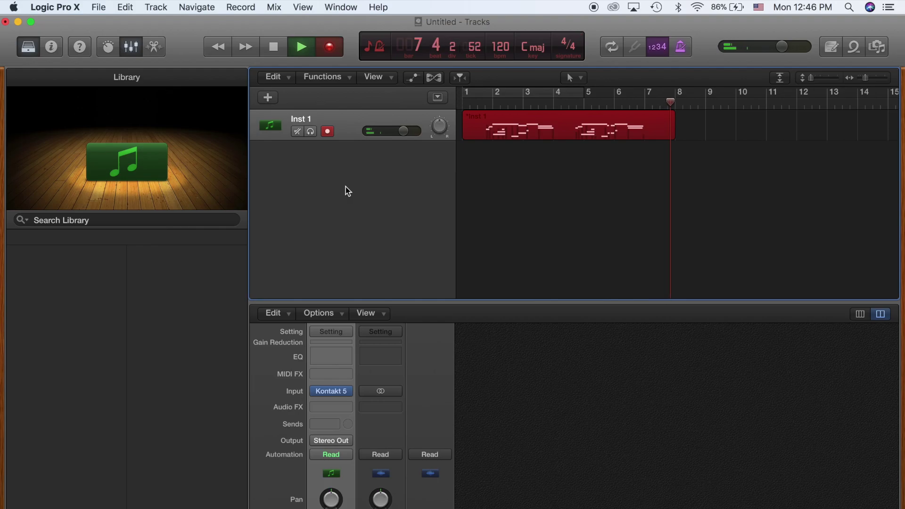
key(space)
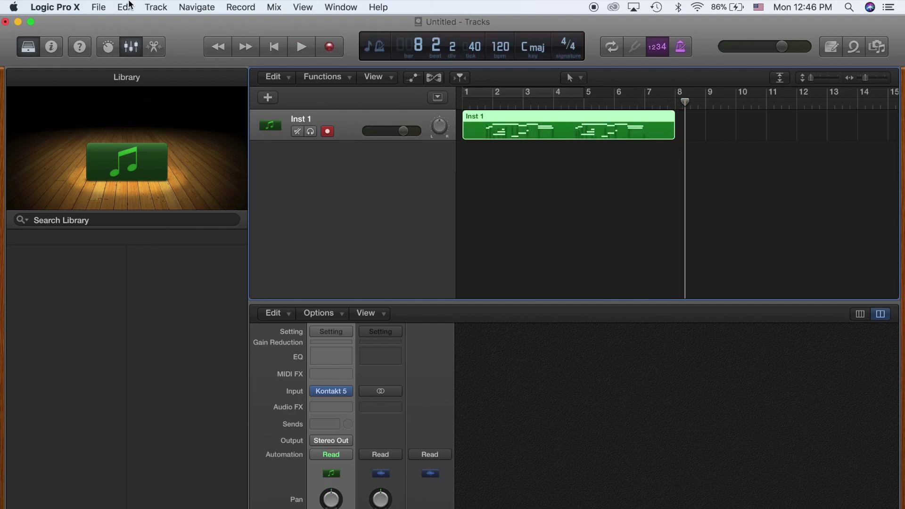
Step: Export the recorded region as an audio file via File > Export
click(98, 7)
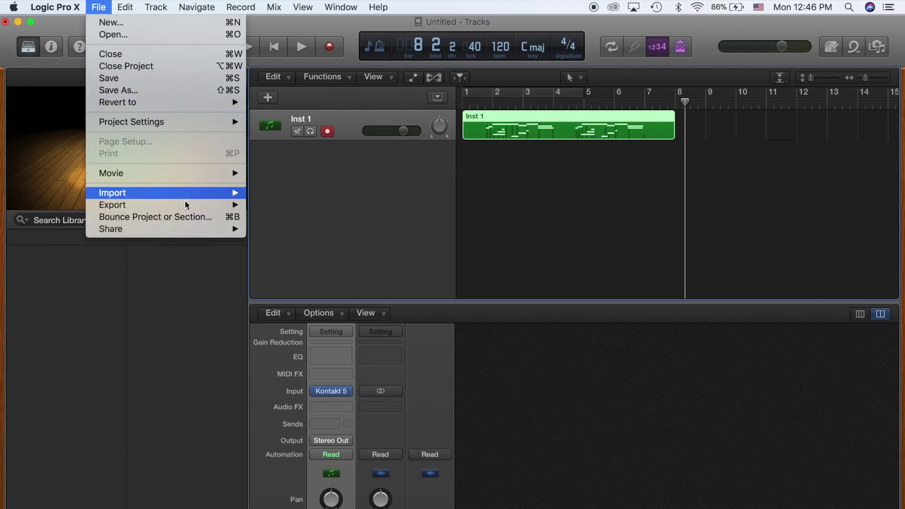
mouse_move(186, 203)
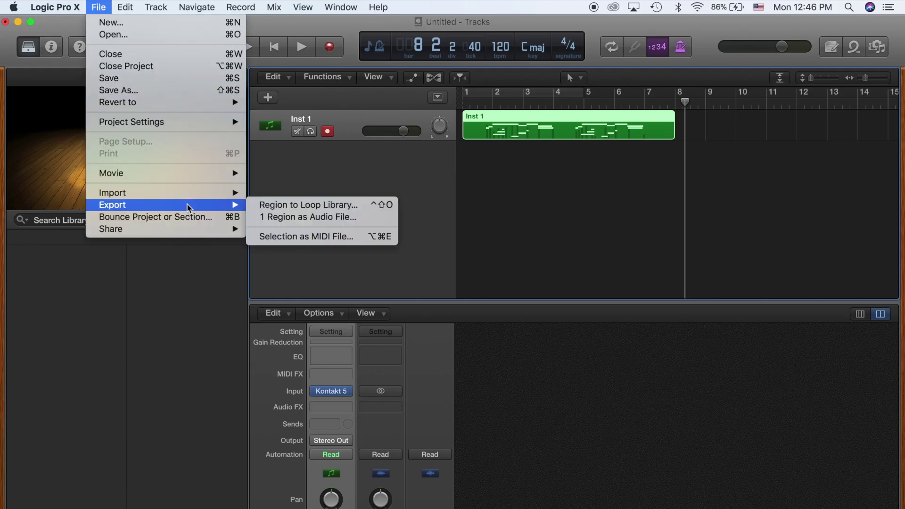
click(274, 218)
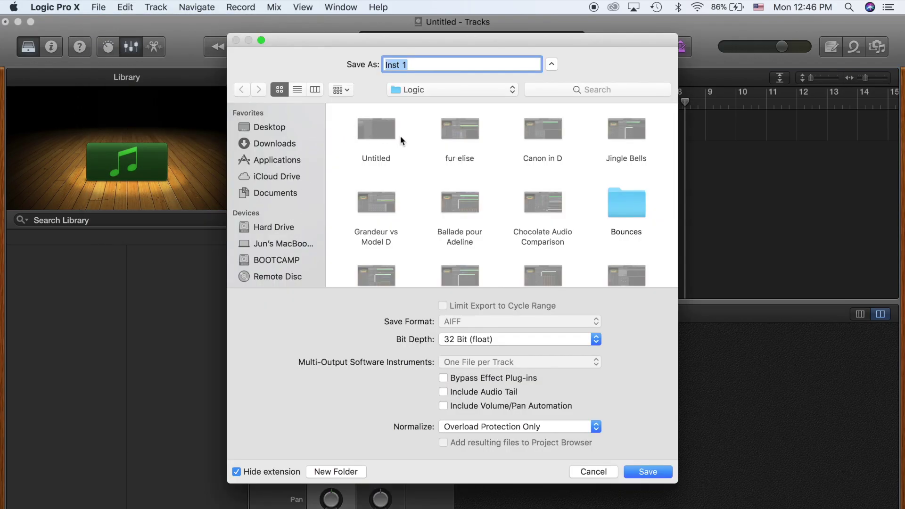
Step: Save the export to the Desktop as 'River Flows in You' at 32 Bit (float)
scroll(400, 135, down, 5)
scroll(399, 135, up, 5)
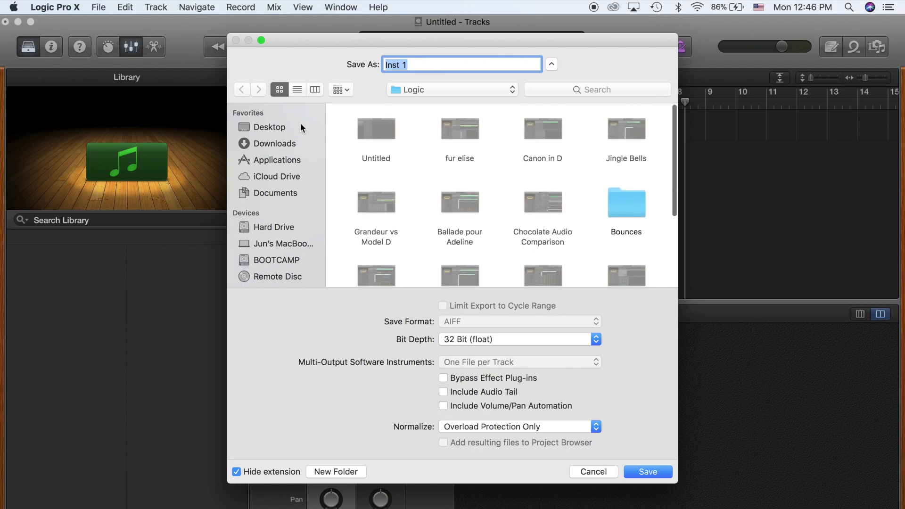
click(277, 128)
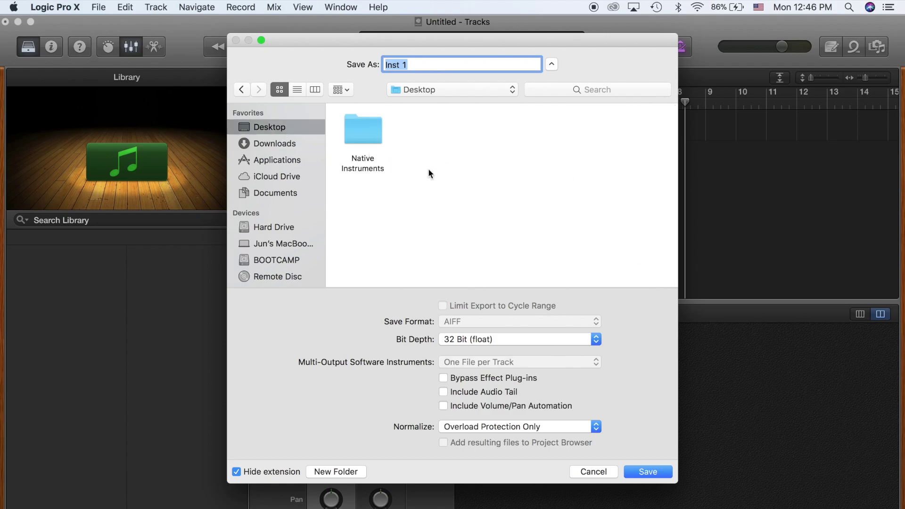
text(River Flows in You)
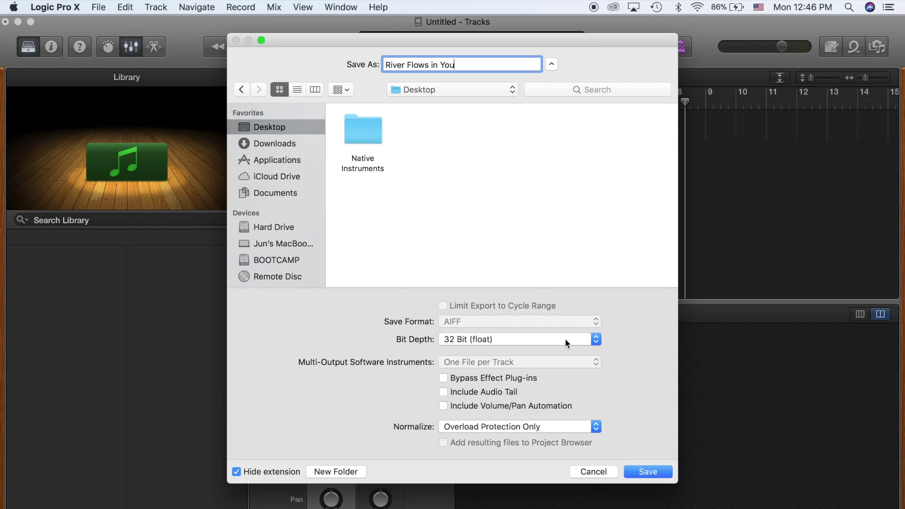
click(522, 332)
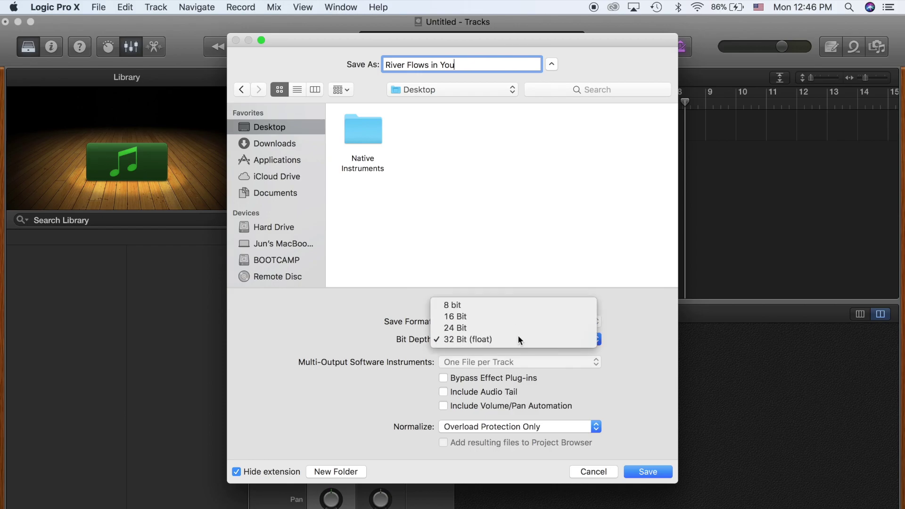
click(517, 335)
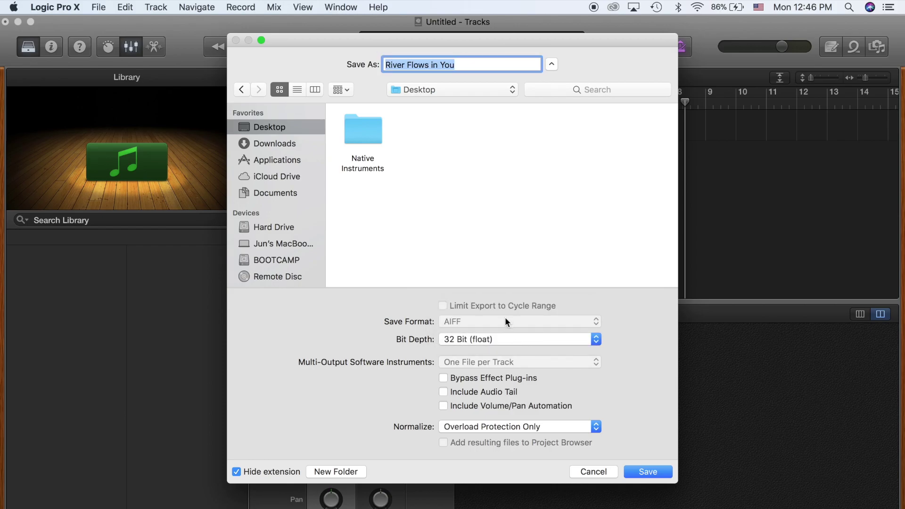